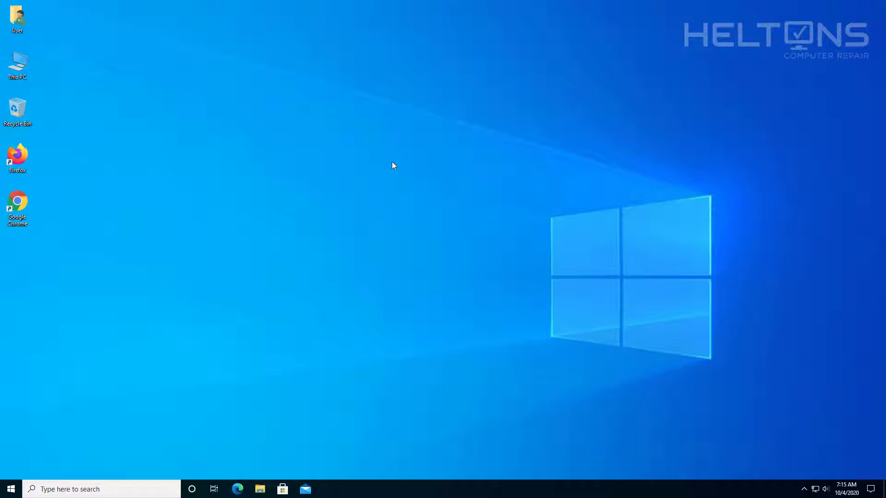
# Open This PC from the desktop to view the drives, then close the window.
pyautogui.doubleClick(26, 66)
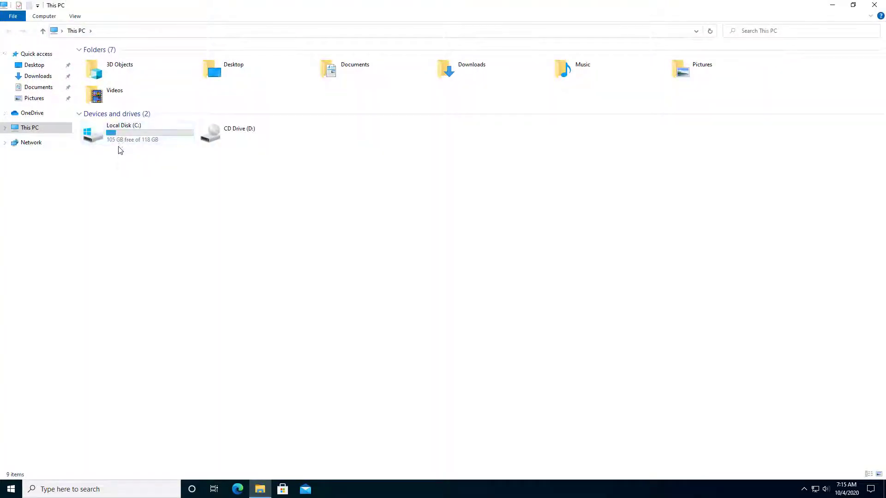
pyautogui.moveTo(113, 134)
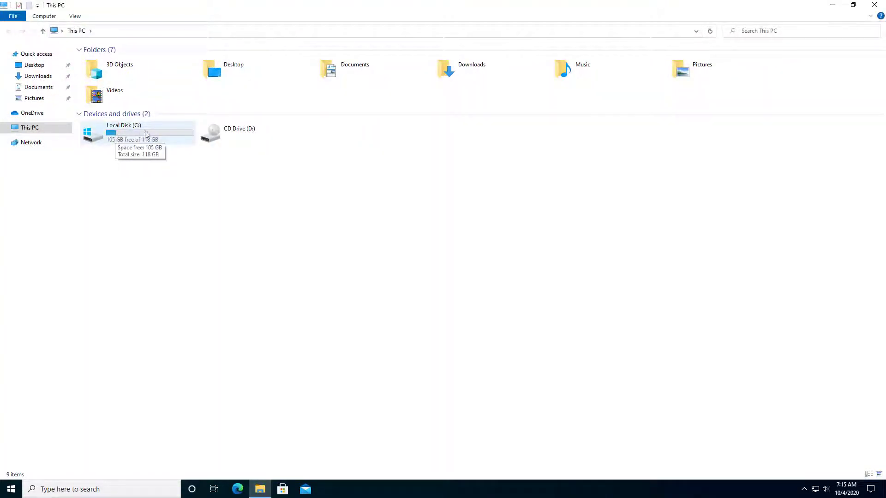
pyautogui.click(871, 5)
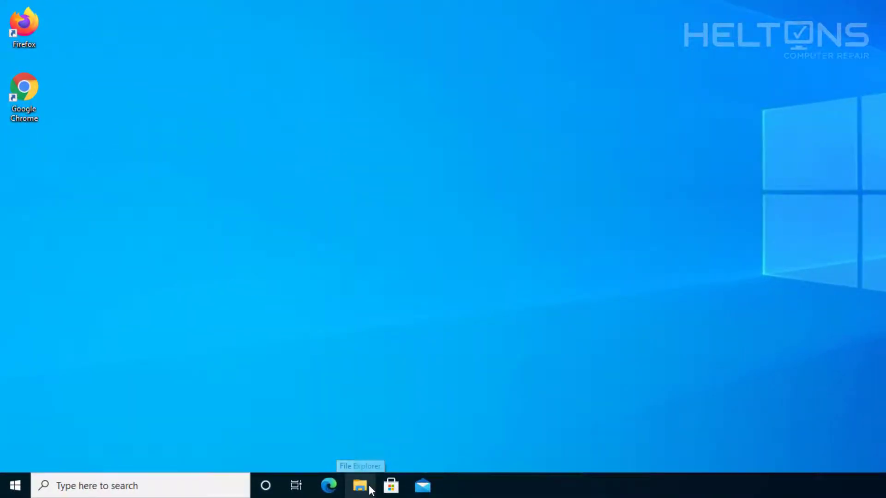
# Reopen File Explorer at This PC and select the Local Disk (C:) drive.
pyautogui.click(370, 489)
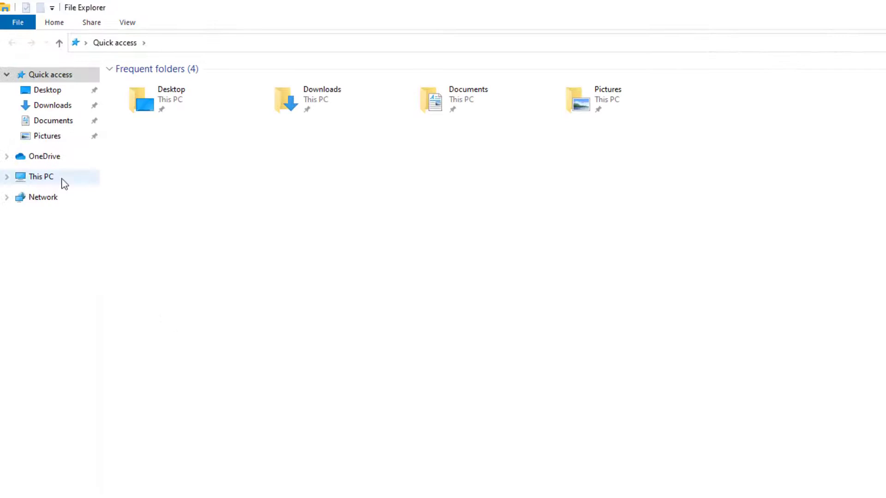
pyautogui.click(62, 146)
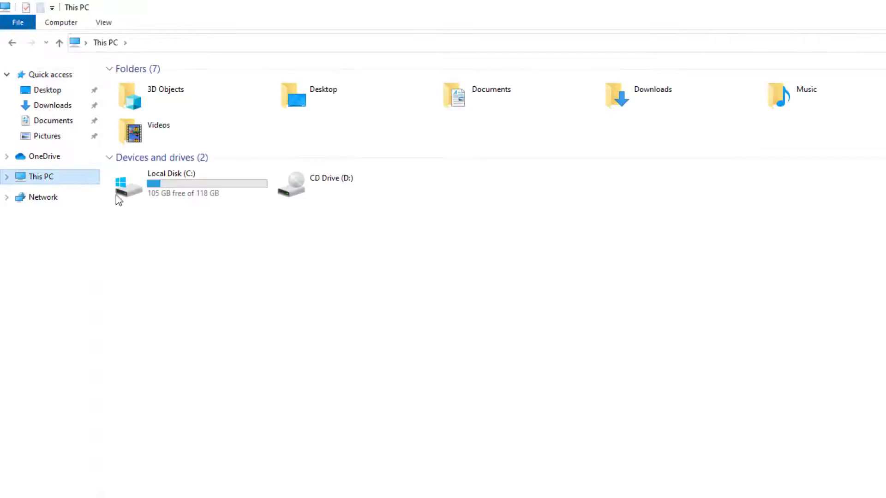
pyautogui.click(157, 199)
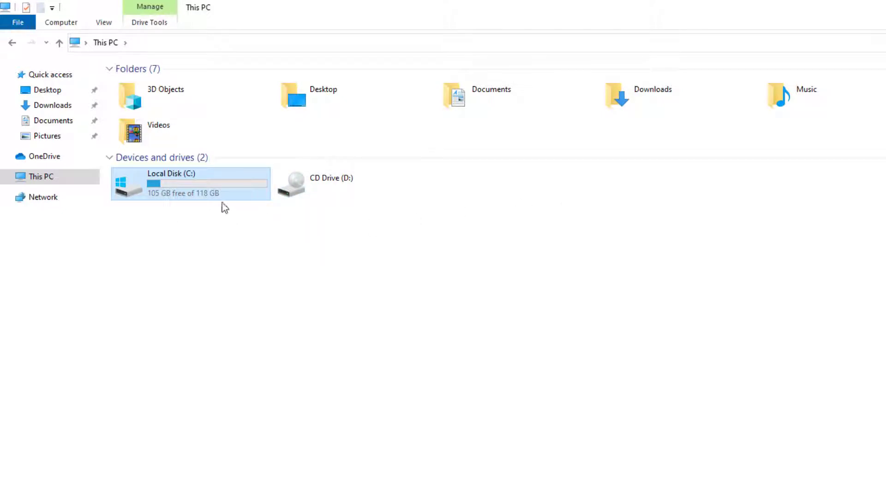
pyautogui.moveTo(216, 199)
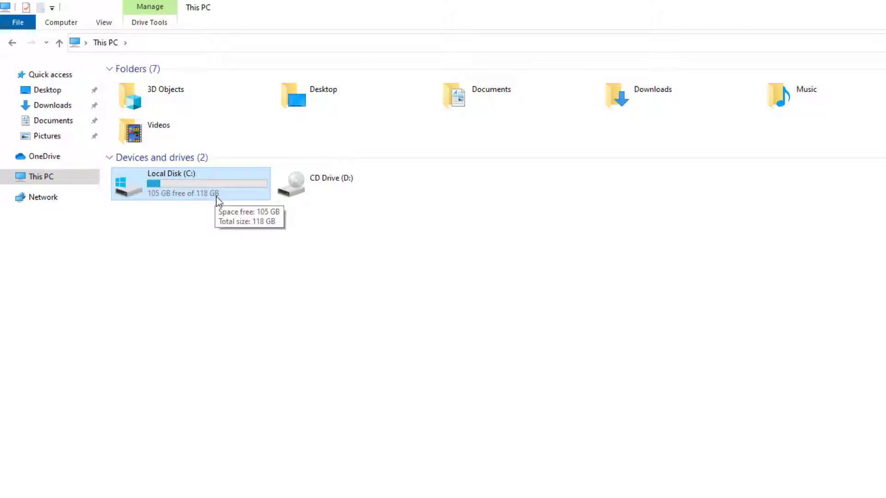
pyautogui.click(221, 240)
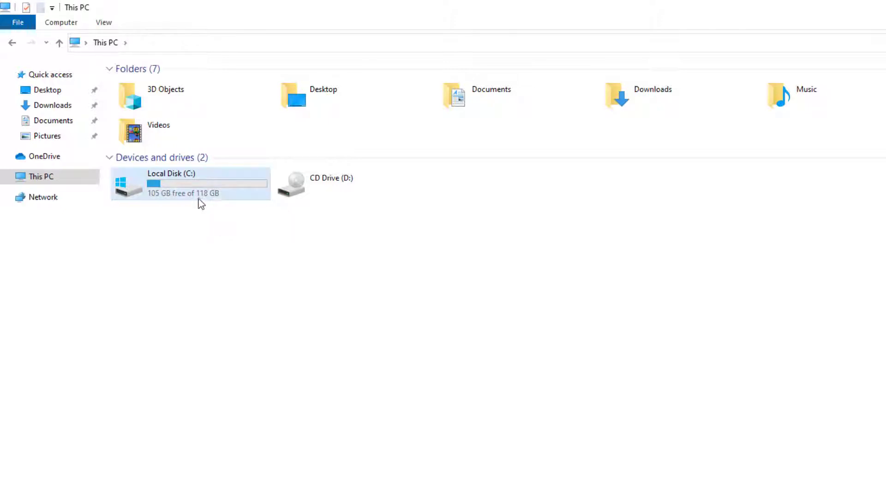
pyautogui.click(198, 201)
# Rename drive C: to 'Windows', approve the administrator prompt, and select Windows (C:).
pyautogui.rightClick(199, 198)
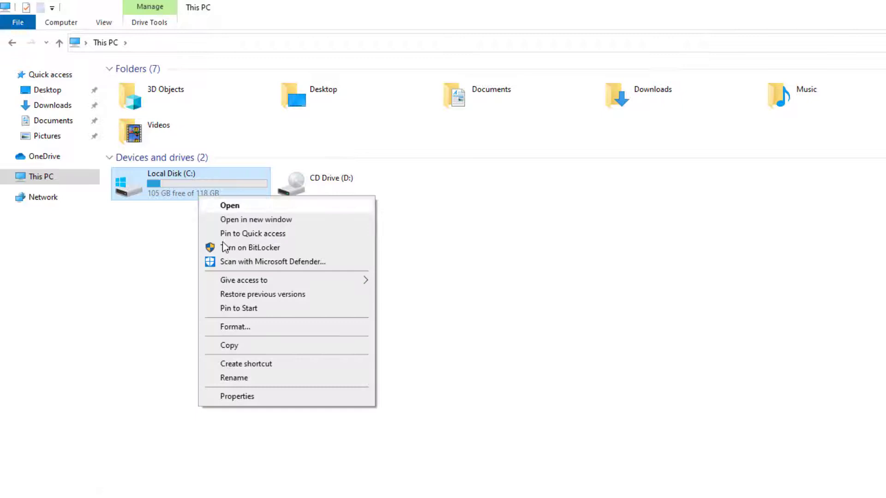
pyautogui.click(240, 378)
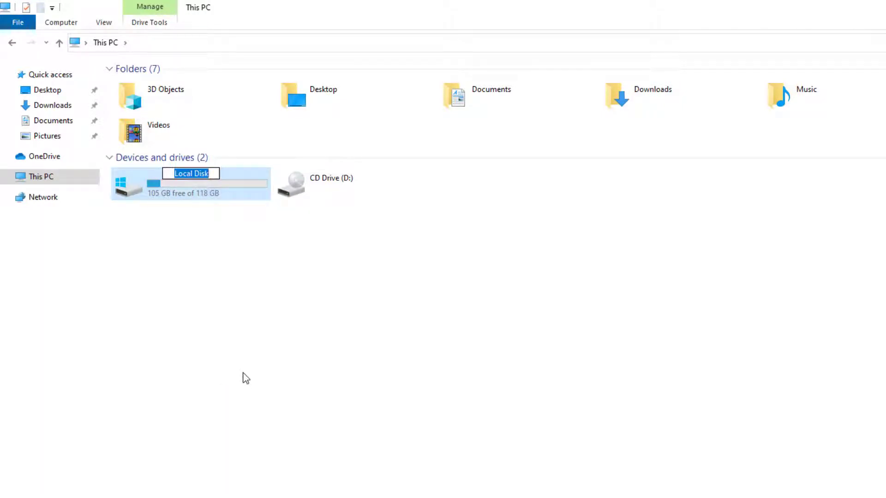
pyautogui.write('Window')
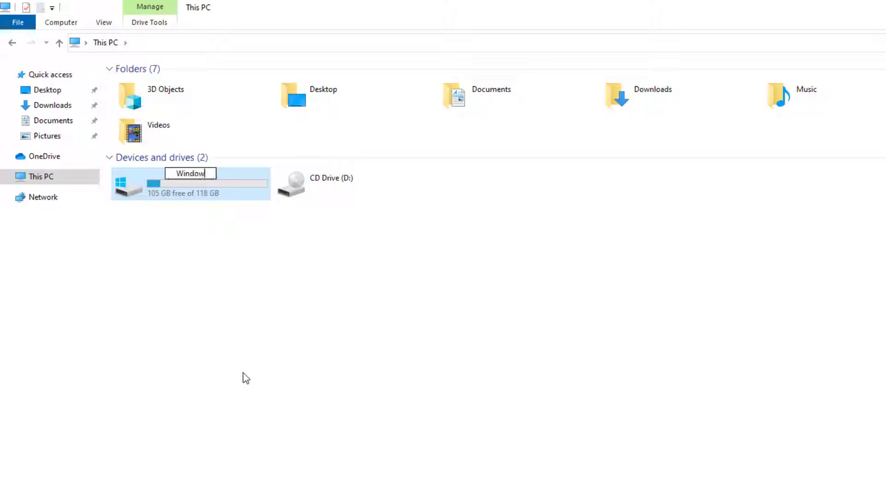
pyautogui.write('s')
pyautogui.press('Return')
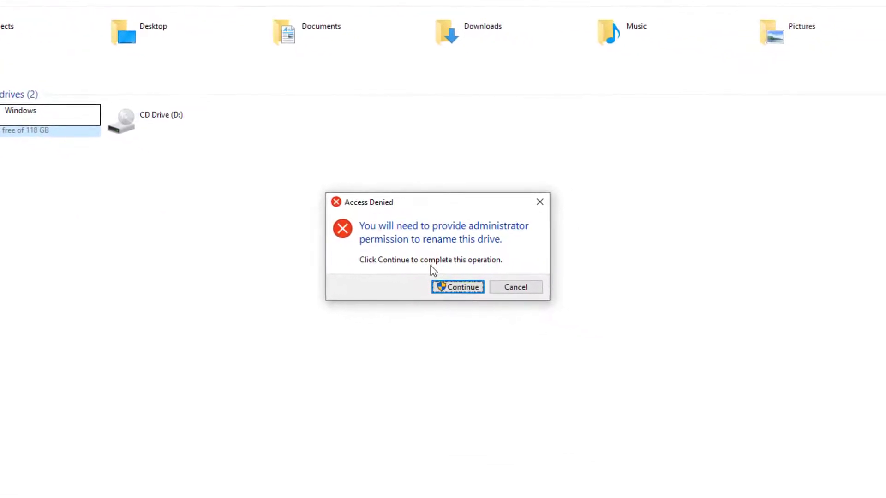
pyautogui.click(443, 287)
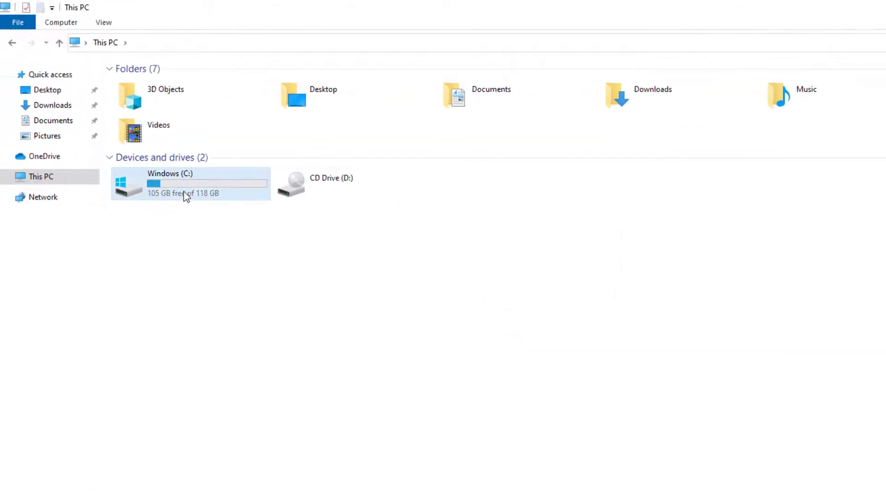
pyautogui.click(186, 196)
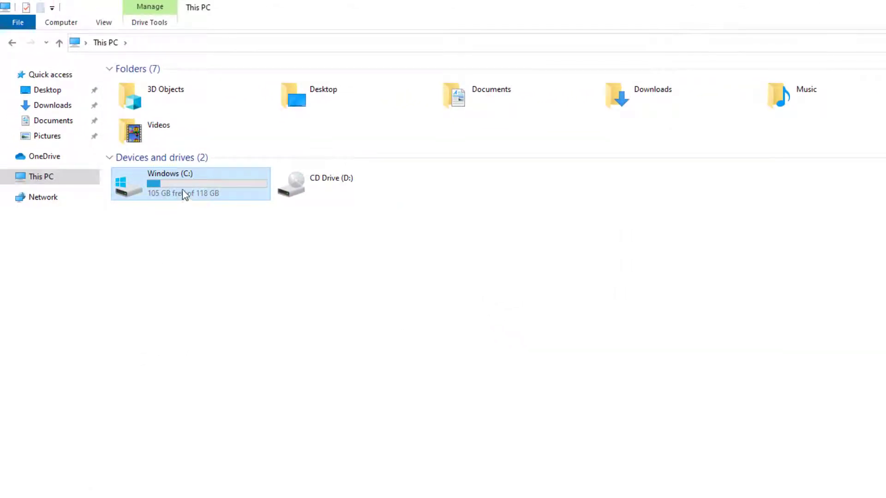
# In the C: drive's Properties, set the volume name to OS and approve administrator permission.
pyautogui.rightClick(184, 190)
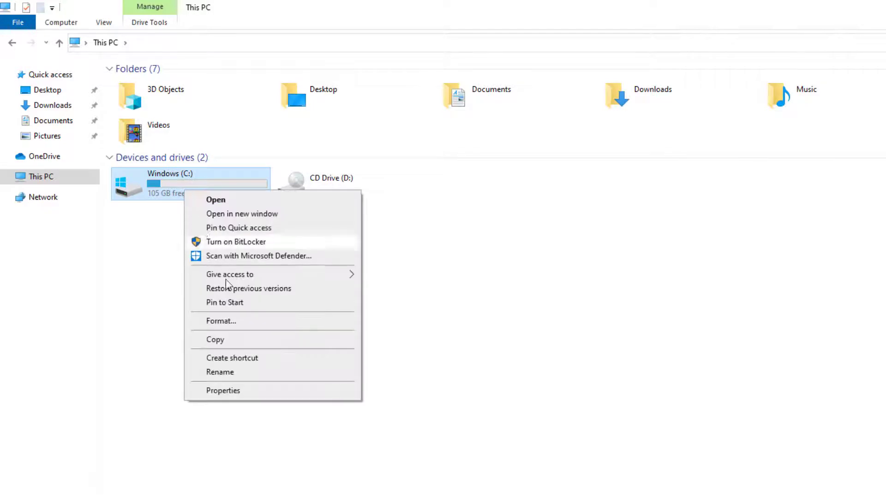
pyautogui.click(250, 392)
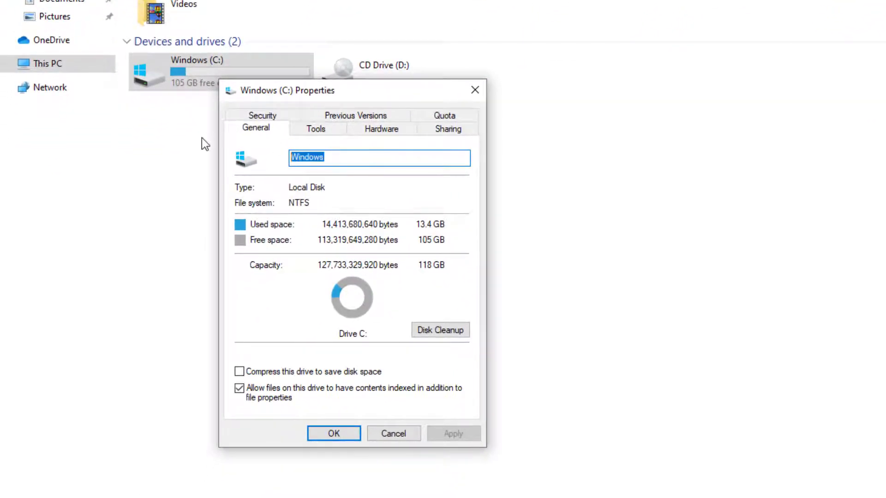
pyautogui.write('OS')
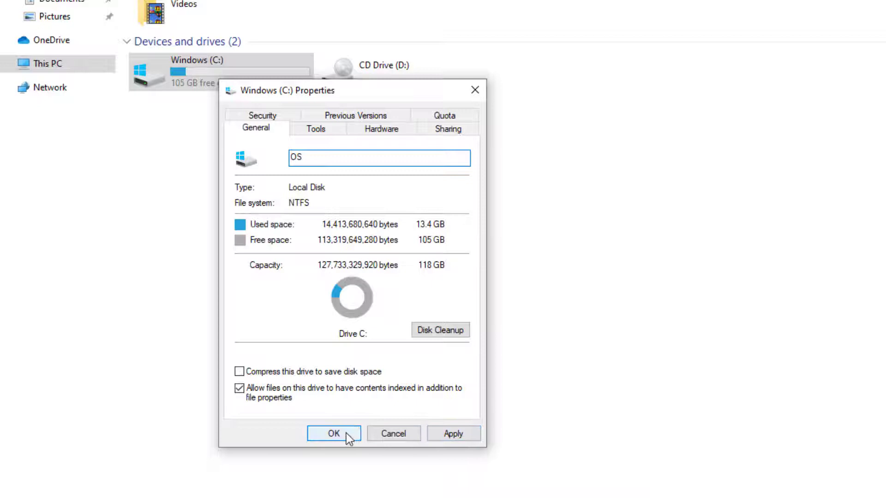
pyautogui.click(459, 434)
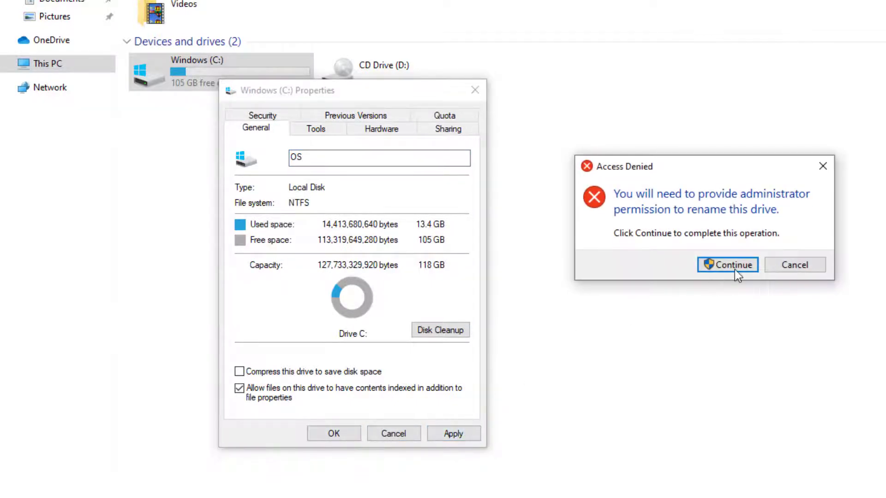
pyautogui.click(665, 271)
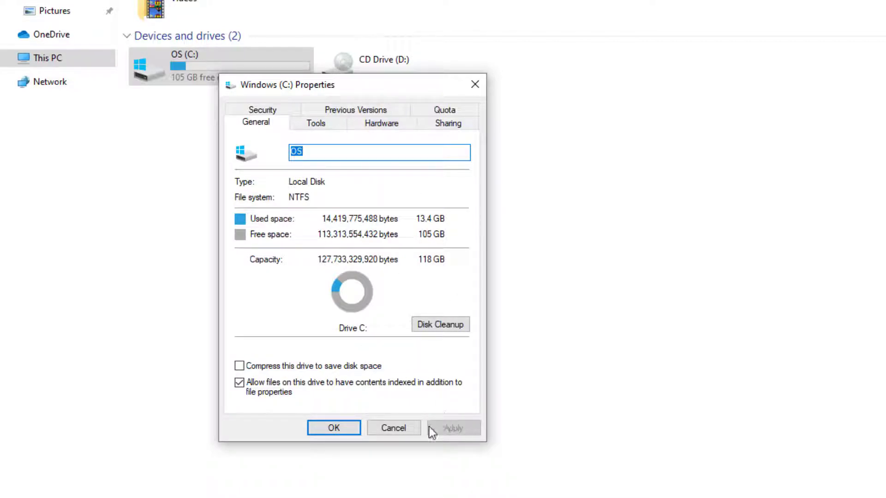
# Look through the Previous Versions and Security tabs, then return to General.
pyautogui.click(389, 109)
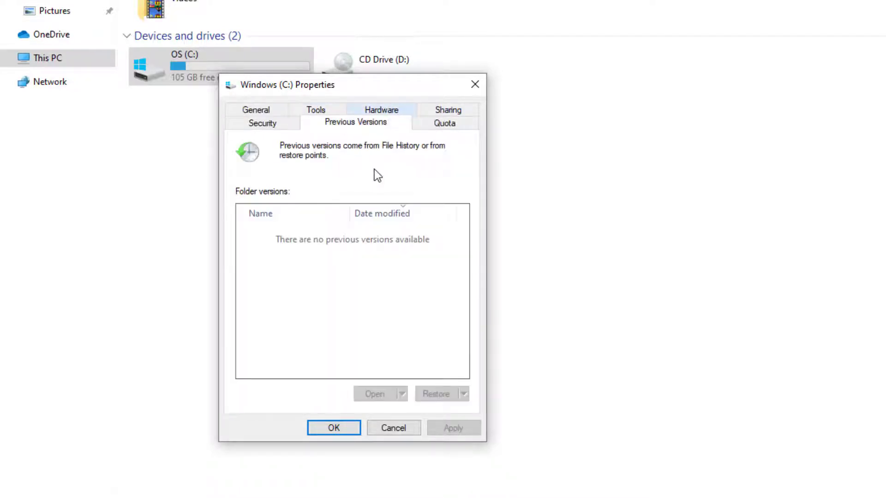
pyautogui.click(247, 123)
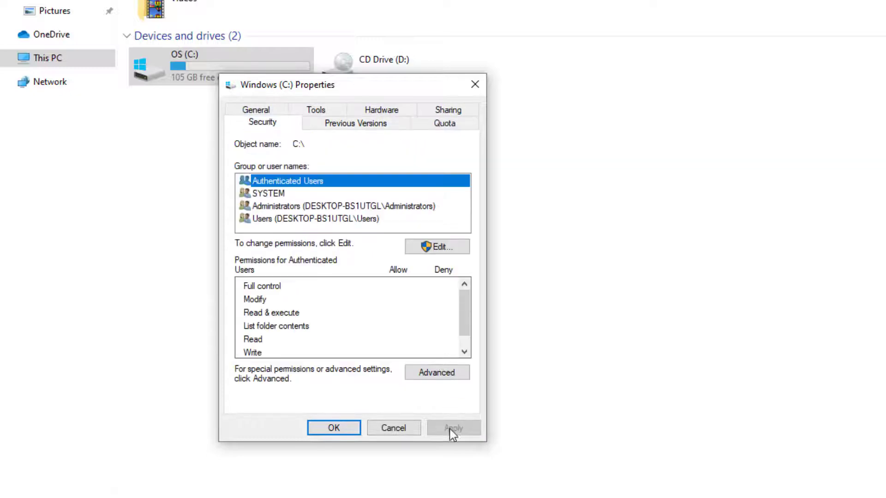
pyautogui.click(272, 113)
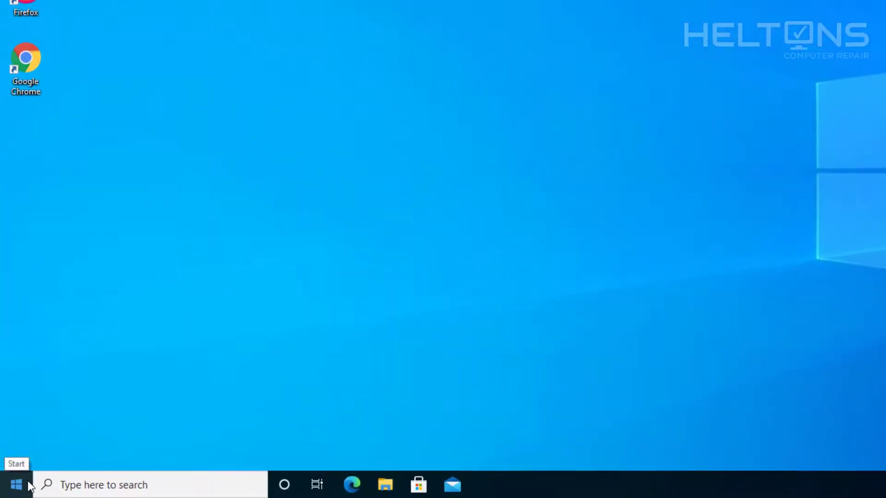
# Launch Command Prompt as administrator from a Start search for cmd.
pyautogui.click(25, 489)
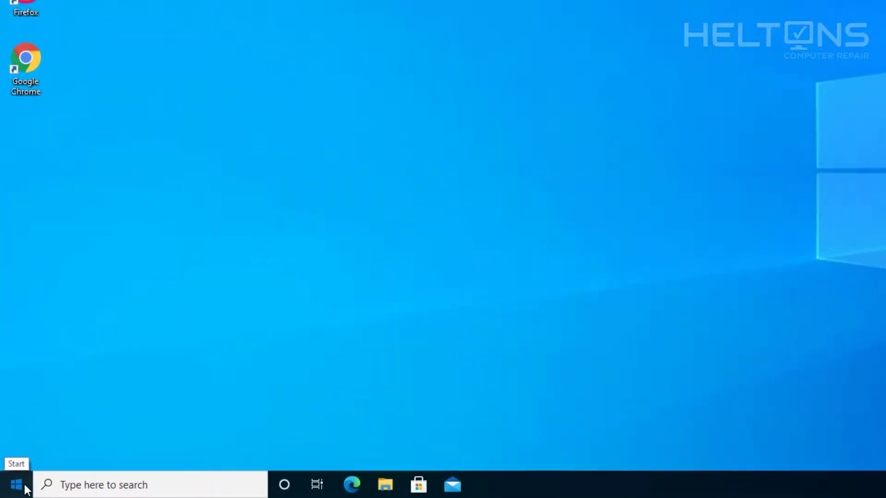
pyautogui.click(108, 487)
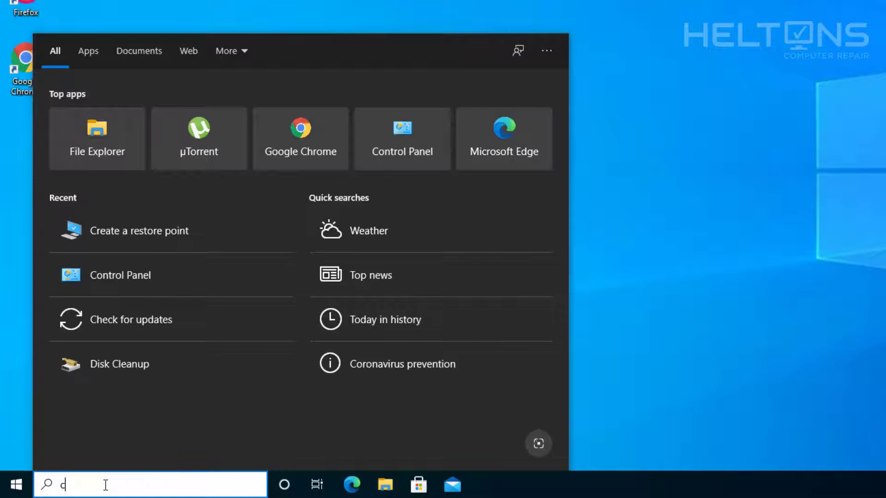
pyautogui.write('cmd')
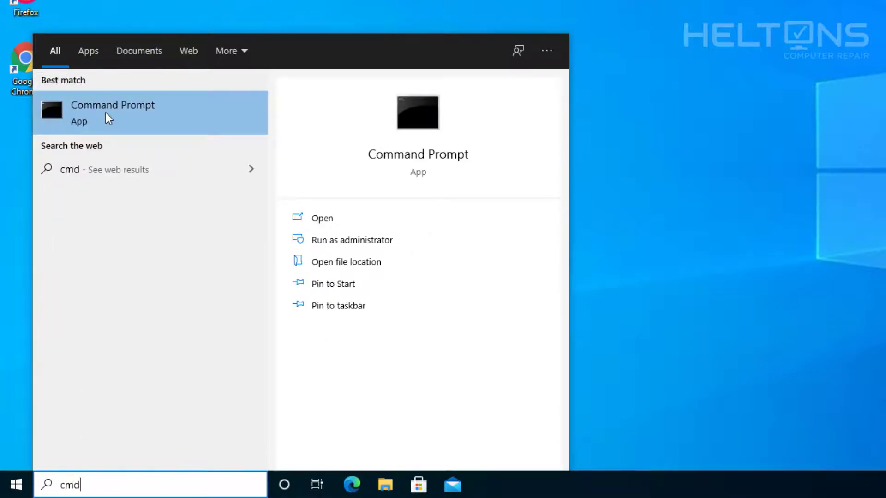
pyautogui.rightClick(104, 112)
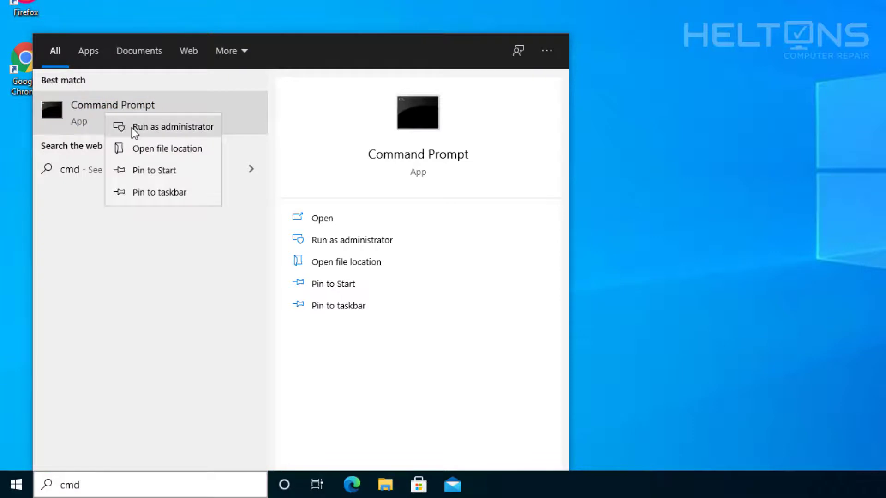
pyautogui.click(132, 127)
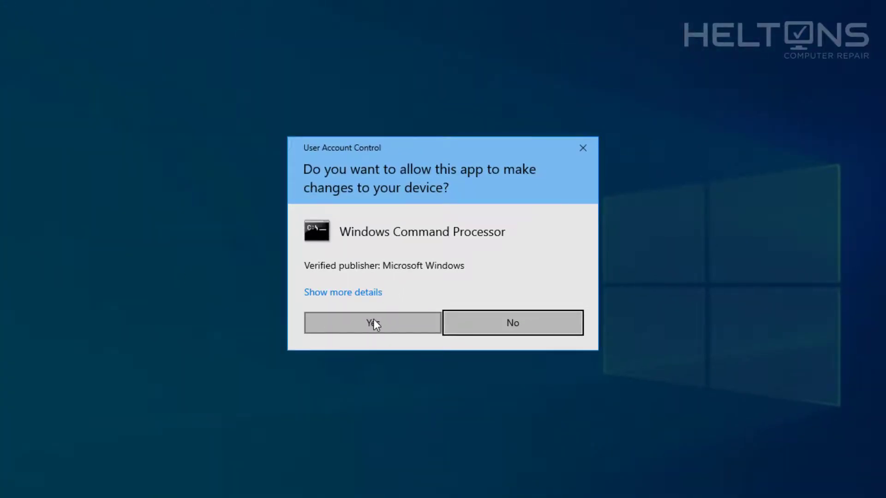
pyautogui.click(374, 323)
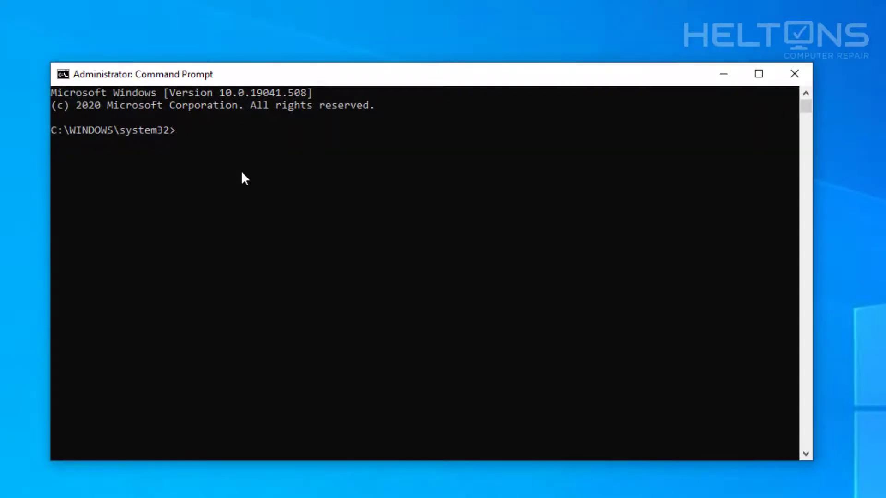
# Run label c: "THIS OS" in Command Prompt, with the name in quotes.
pyautogui.write('label c: THIS OS')
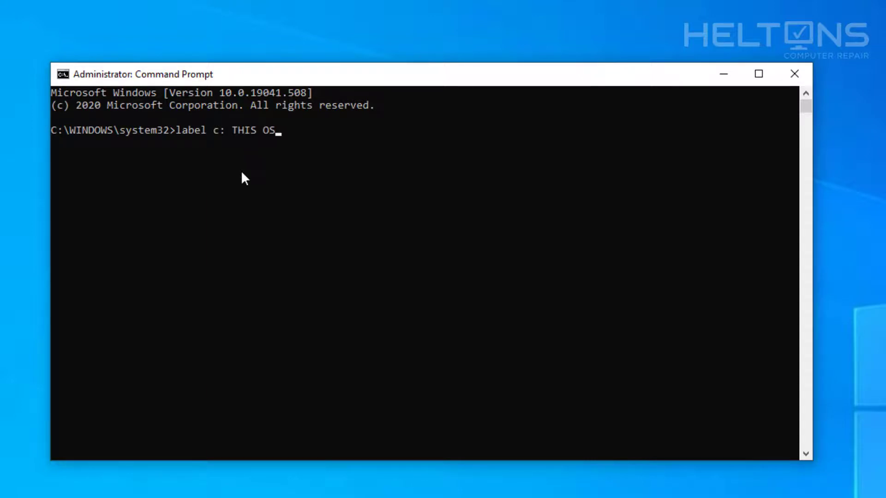
pyautogui.press('Left')
pyautogui.press('Left')
pyautogui.press('Left')
pyautogui.press('Left')
pyautogui.press('Left')
pyautogui.press('Left')
pyautogui.press('Left')
pyautogui.press('Right')
pyautogui.press('Right')
pyautogui.press('Right')
pyautogui.press('Right')
pyautogui.press('Right')
pyautogui.press('Right')
pyautogui.press('Right')
pyautogui.write('"')
pyautogui.press('Left')
pyautogui.press('Left')
pyautogui.press('Left')
pyautogui.press('Left')
pyautogui.press('Left')
pyautogui.press('Left')
pyautogui.press('Left')
pyautogui.press('Left')
pyautogui.write('"')
pyautogui.press('Return')
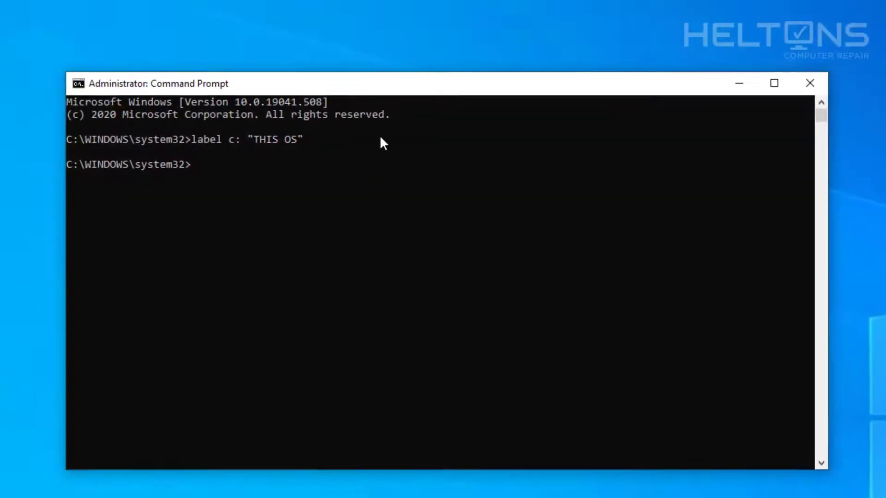
# Rerun the command as label c: THIS OS without quotes, then open This PC to check.
pyautogui.press('Up')
pyautogui.press('BackSpace')
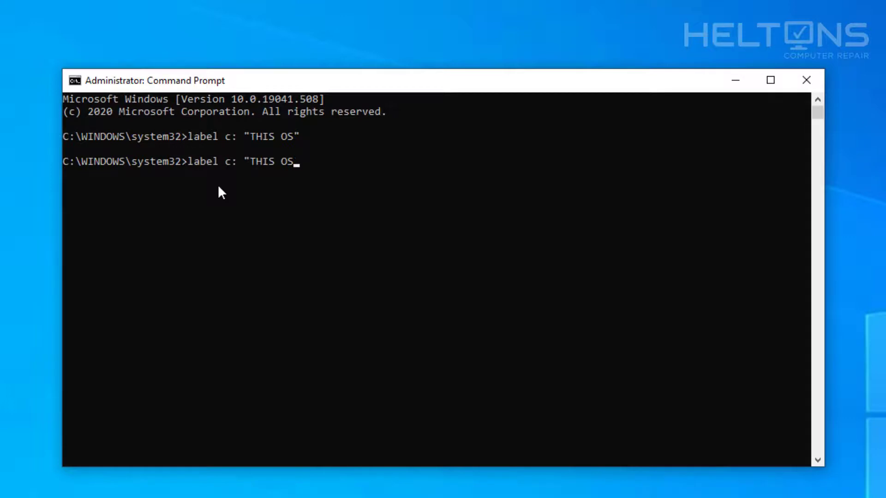
pyautogui.press('Left')
pyautogui.press('Left')
pyautogui.press('Left')
pyautogui.press('Left')
pyautogui.press('Left')
pyautogui.press('Left')
pyautogui.press('Left')
pyautogui.press('Return')
pyautogui.click(42, 119)
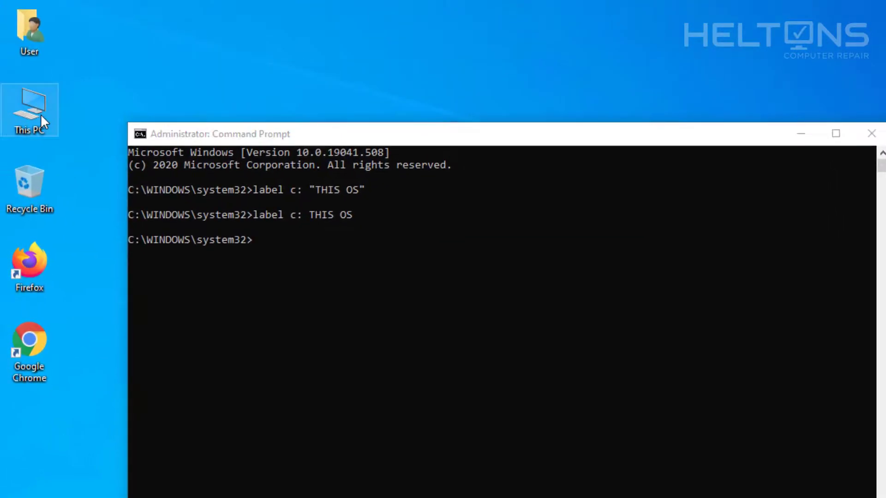
pyautogui.doubleClick(41, 116)
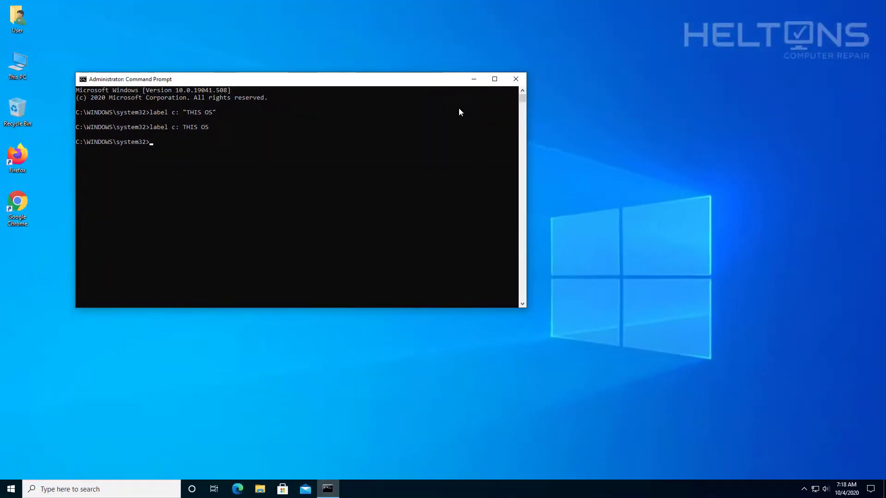
# Close Command Prompt and launch Windows PowerShell as administrator from a Start search.
pyautogui.click(516, 80)
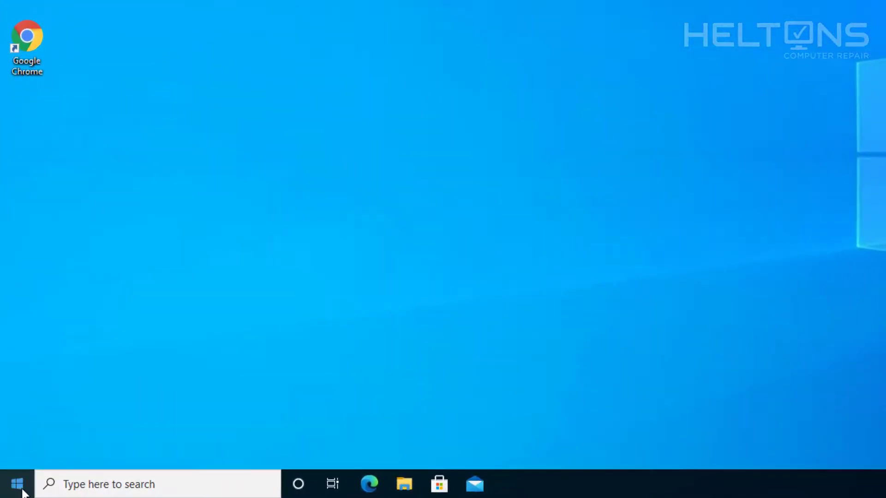
pyautogui.click(11, 488)
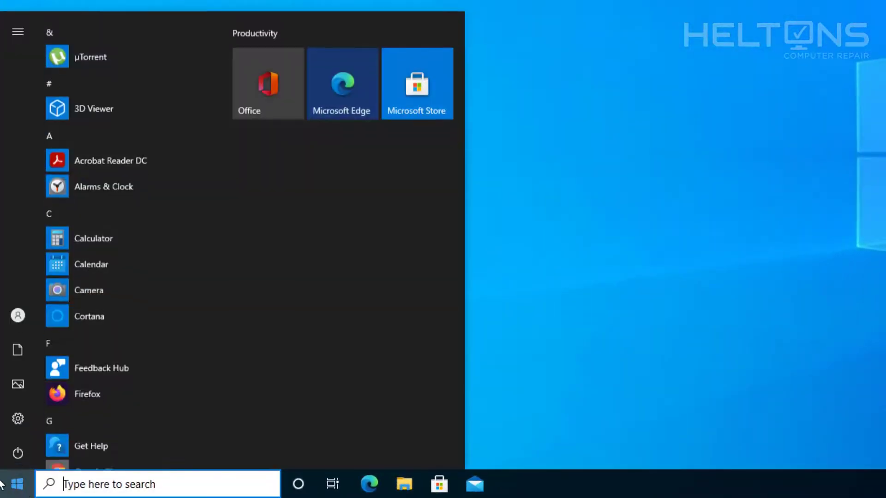
pyautogui.write('power')
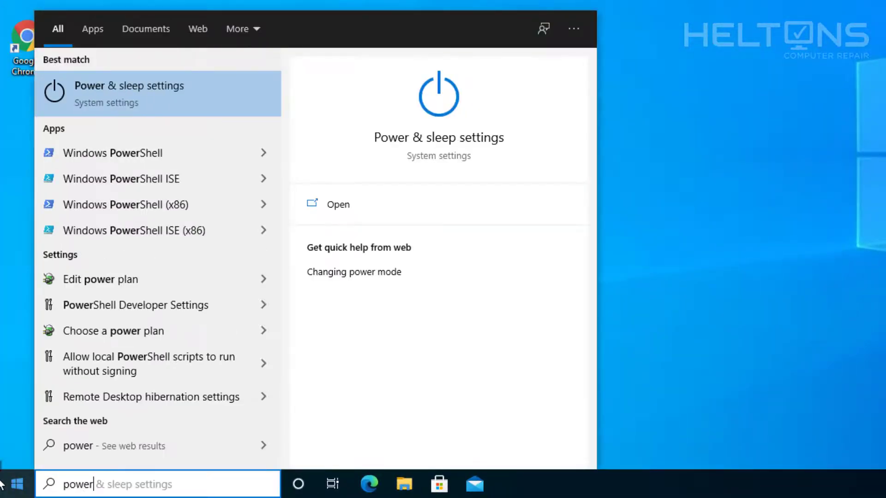
pyautogui.write('shell')
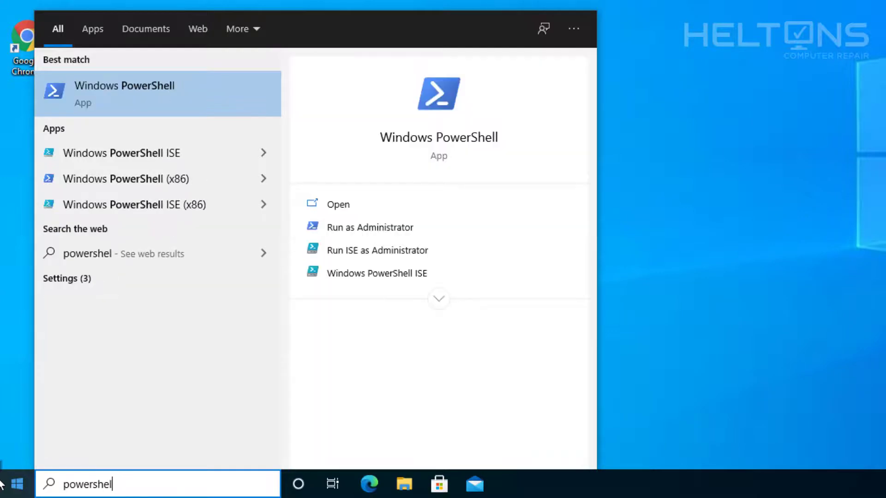
pyautogui.rightClick(128, 80)
pyautogui.click(148, 94)
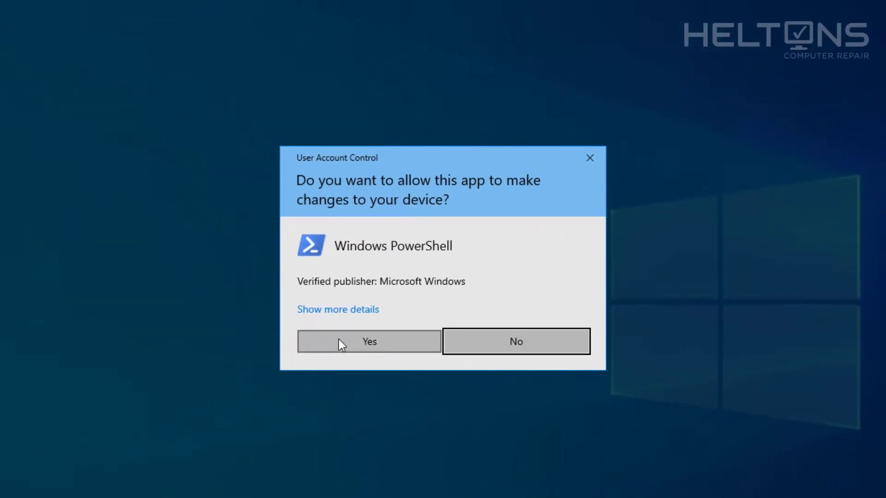
pyautogui.click(339, 340)
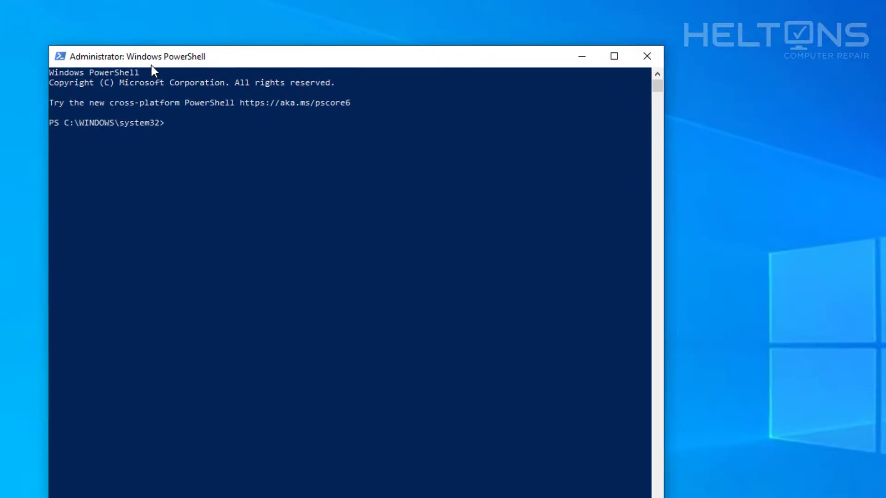
# Run Set-Volume -DriveLetter C -NewFileSystemLabel "NT Windows" in the PowerShell console.
pyautogui.click(174, 131)
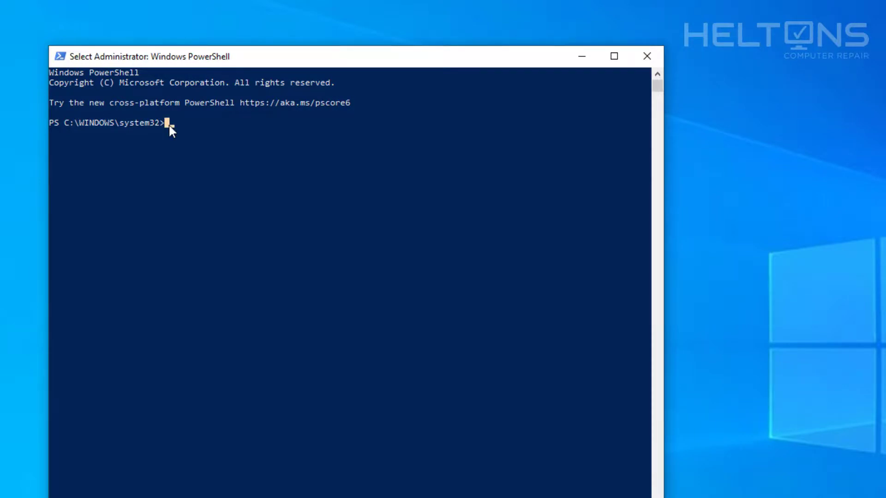
pyautogui.press('Escape')
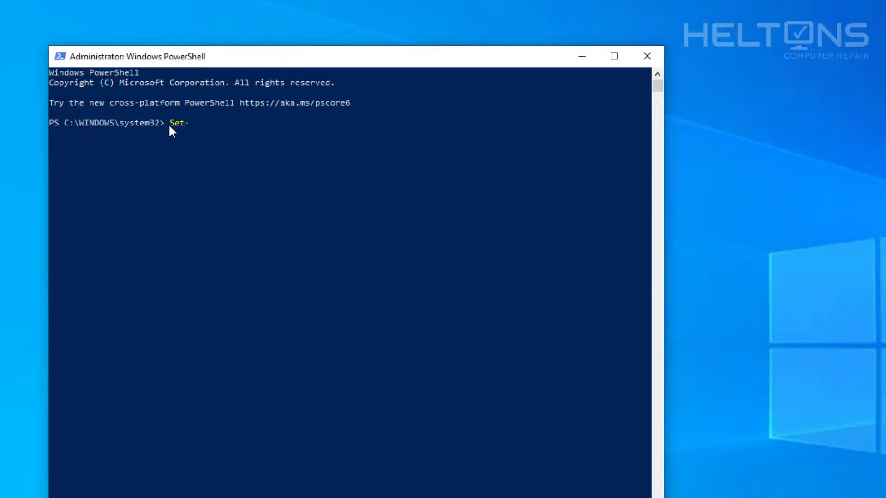
pyautogui.write('Set-Vul')
pyautogui.press('BackSpace')
pyautogui.press('BackSpace')
pyautogui.write('olume -DriveLetter C')
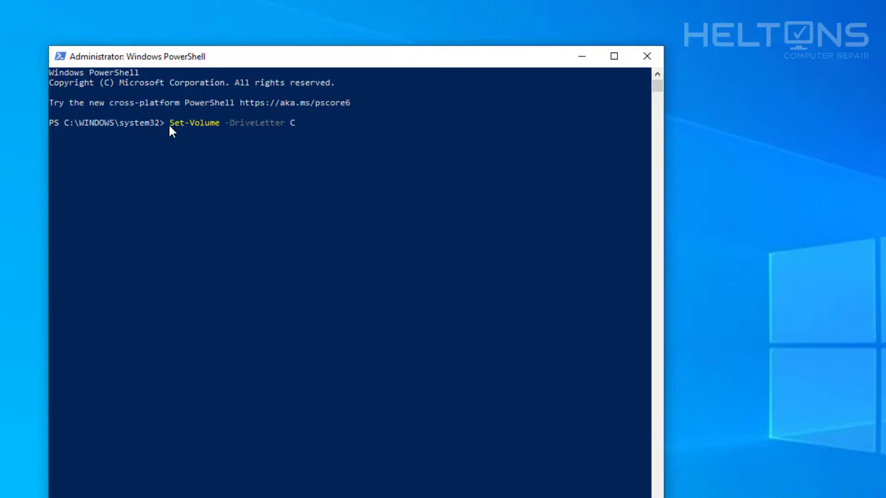
pyautogui.write(' -NewFileSystemLabel')
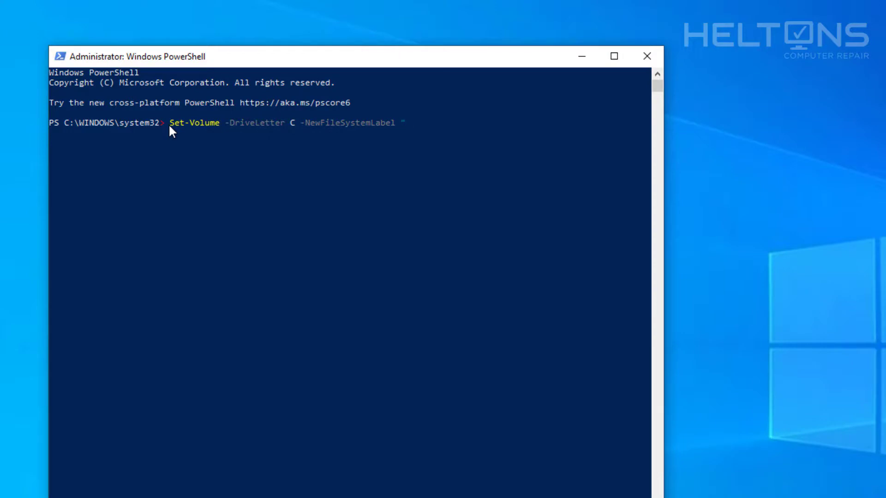
pyautogui.write('"NT Windo')
pyautogui.press('BackSpace')
pyautogui.press('BackSpace')
pyautogui.press('BackSpace')
pyautogui.write('dows"')
pyautogui.press('Return')
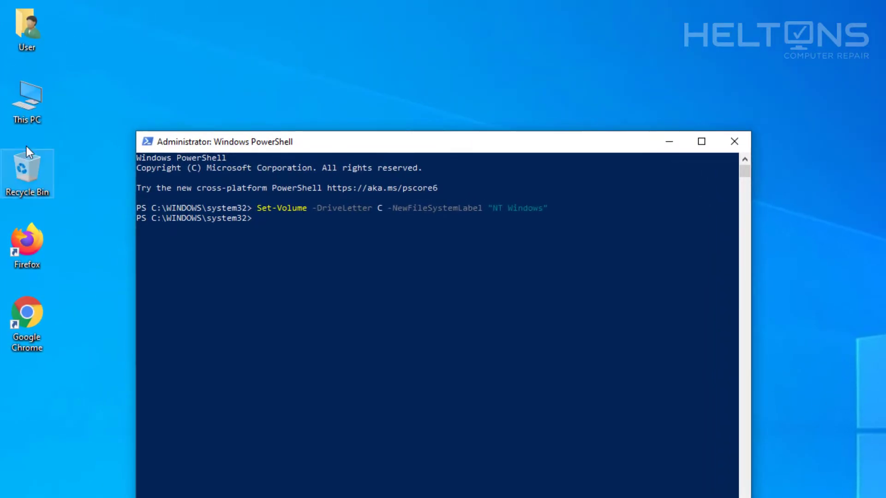
# Close PowerShell, open This PC, and select the NT Windows (C:) drive.
pyautogui.click(24, 113)
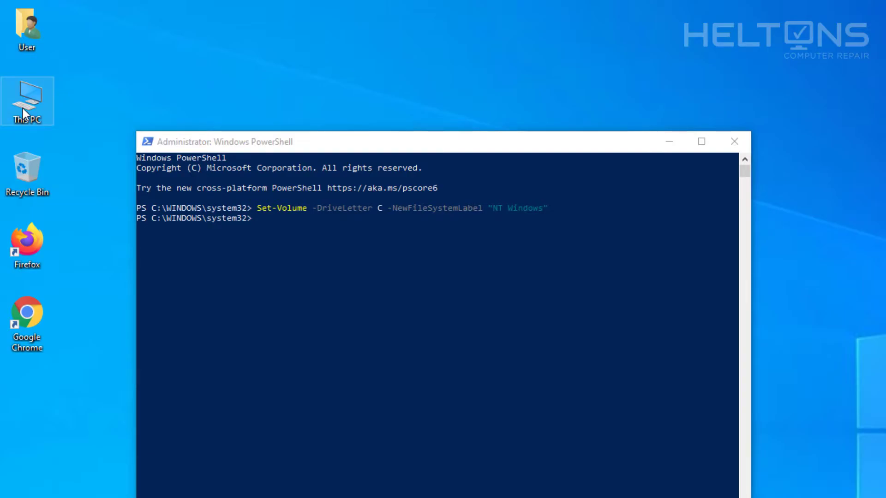
pyautogui.doubleClick(24, 113)
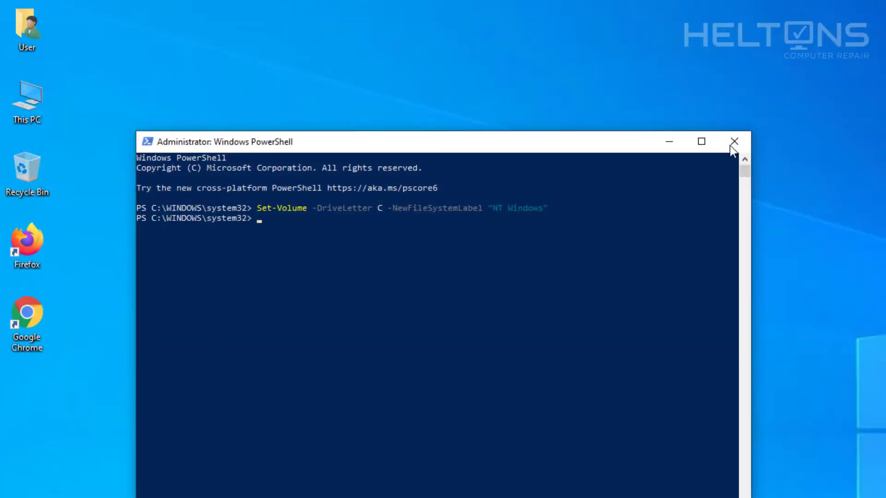
pyautogui.click(730, 146)
pyautogui.click(174, 142)
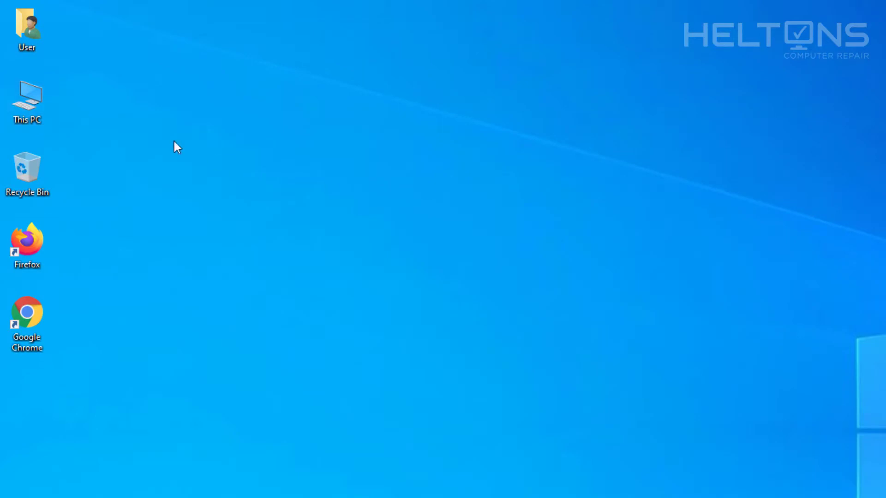
pyautogui.doubleClick(43, 109)
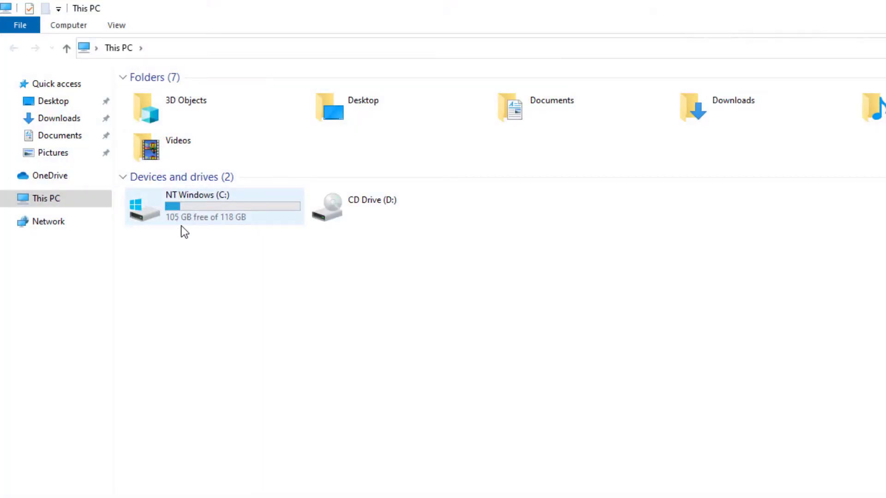
pyautogui.click(187, 207)
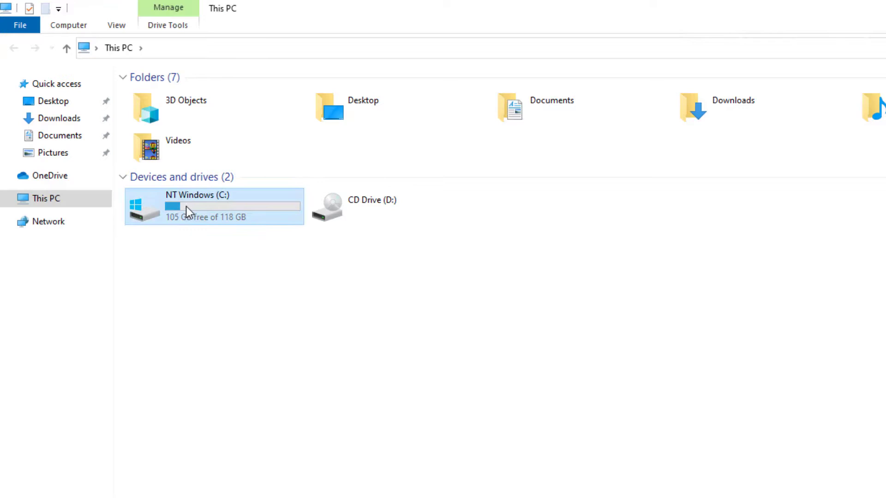
# In the C: drive's Properties, delete the name, apply with administrator permission, and close.
pyautogui.rightClick(186, 207)
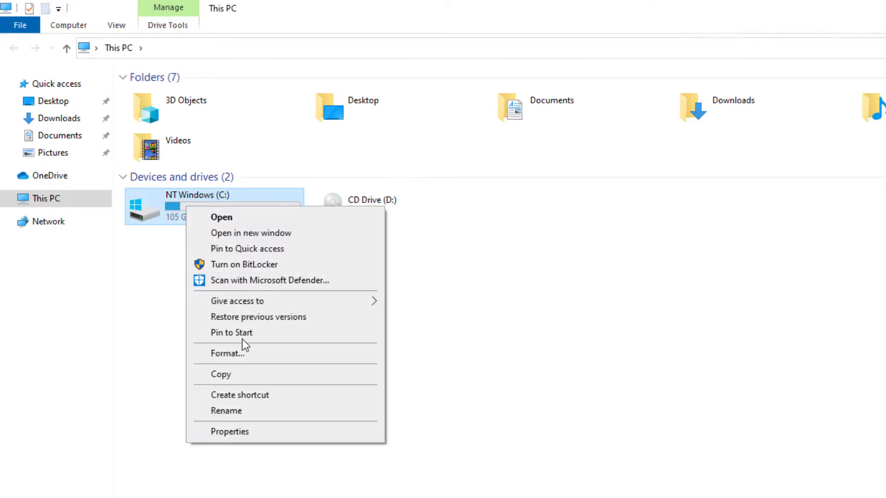
pyautogui.click(244, 430)
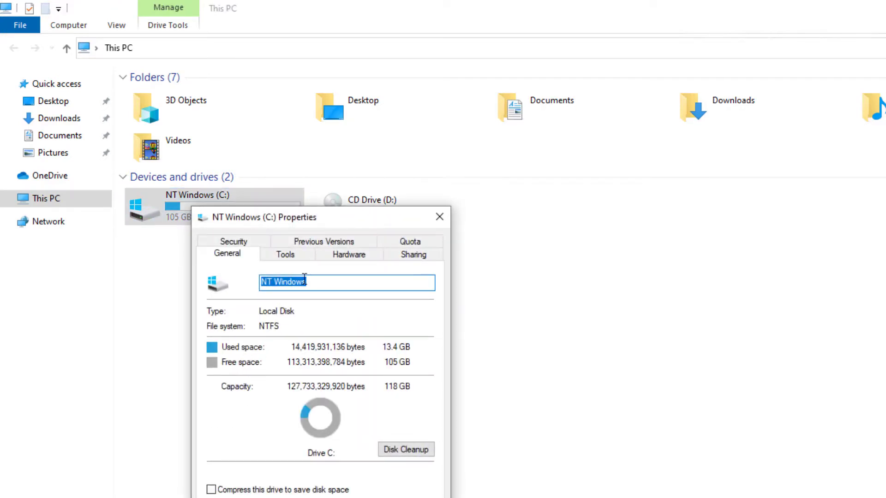
pyautogui.click(307, 286)
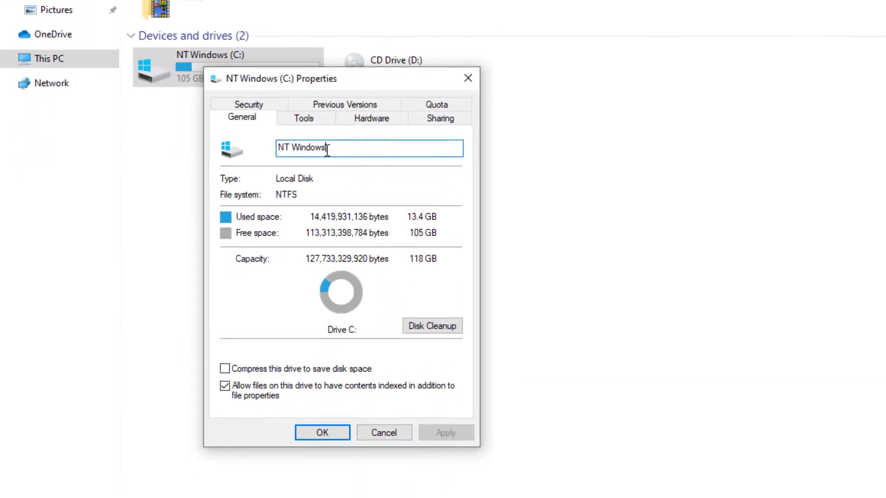
pyautogui.hotkey('ctrl', 'a')
pyautogui.press('BackSpace')
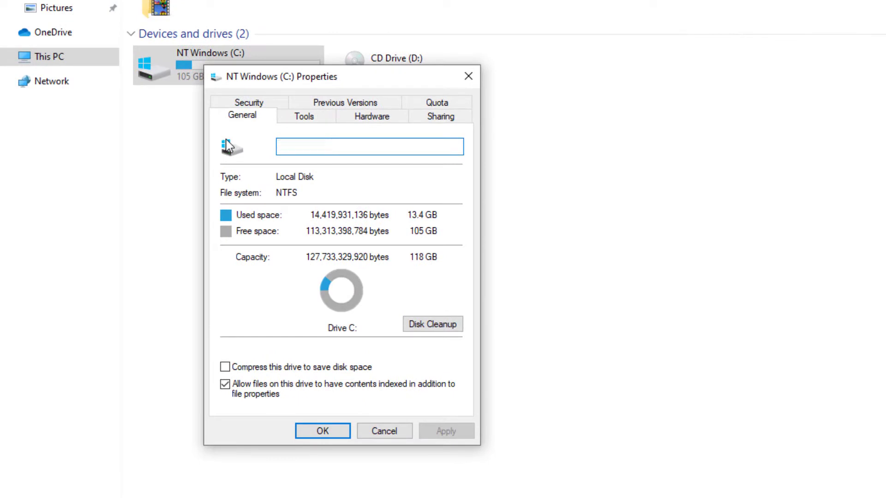
pyautogui.click(451, 432)
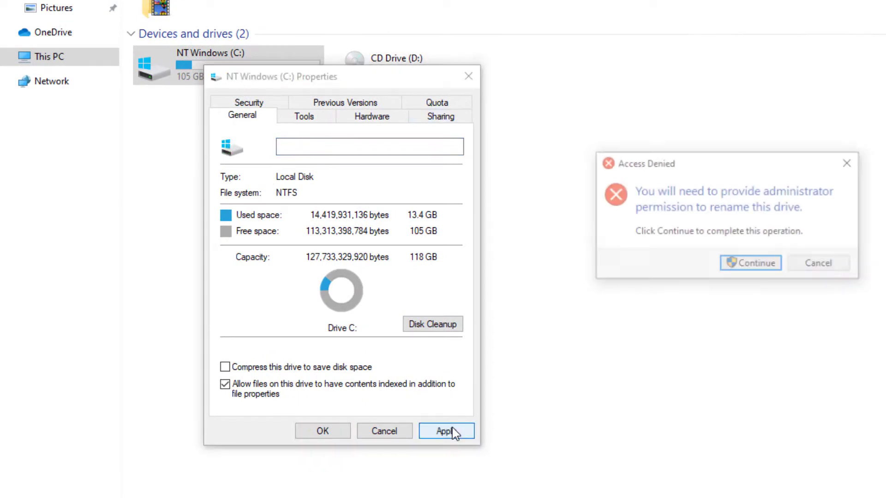
pyautogui.click(739, 264)
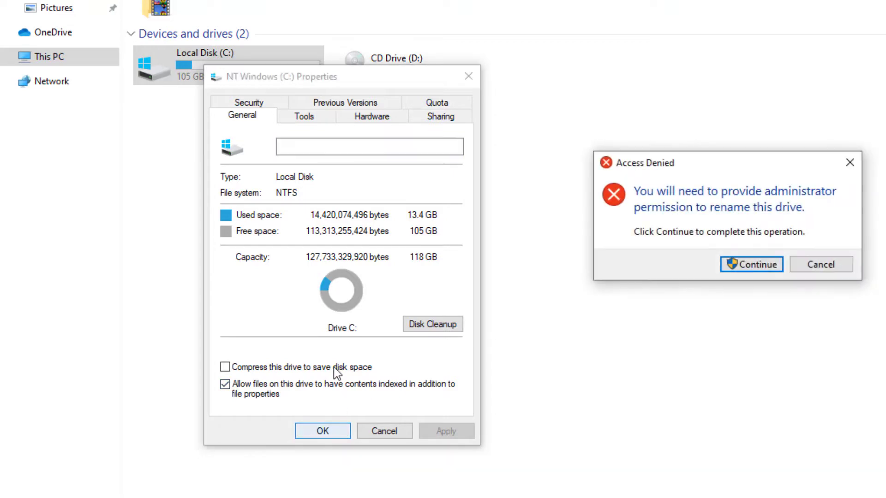
pyautogui.click(733, 264)
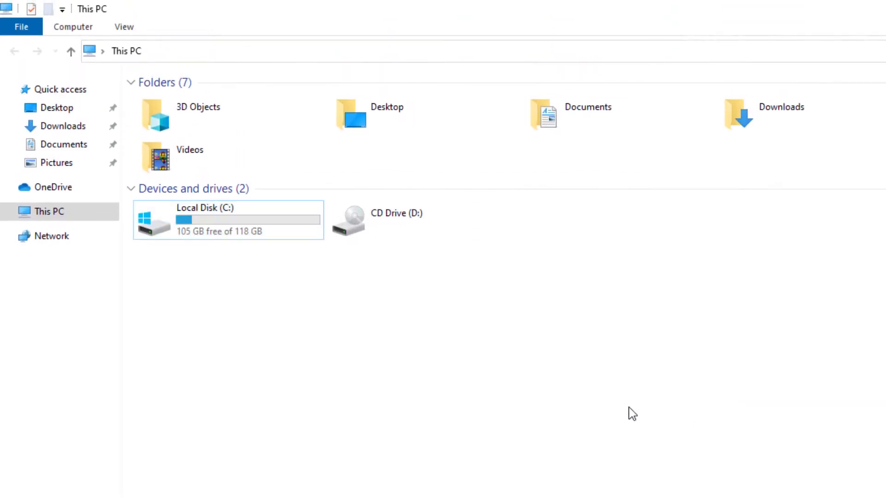